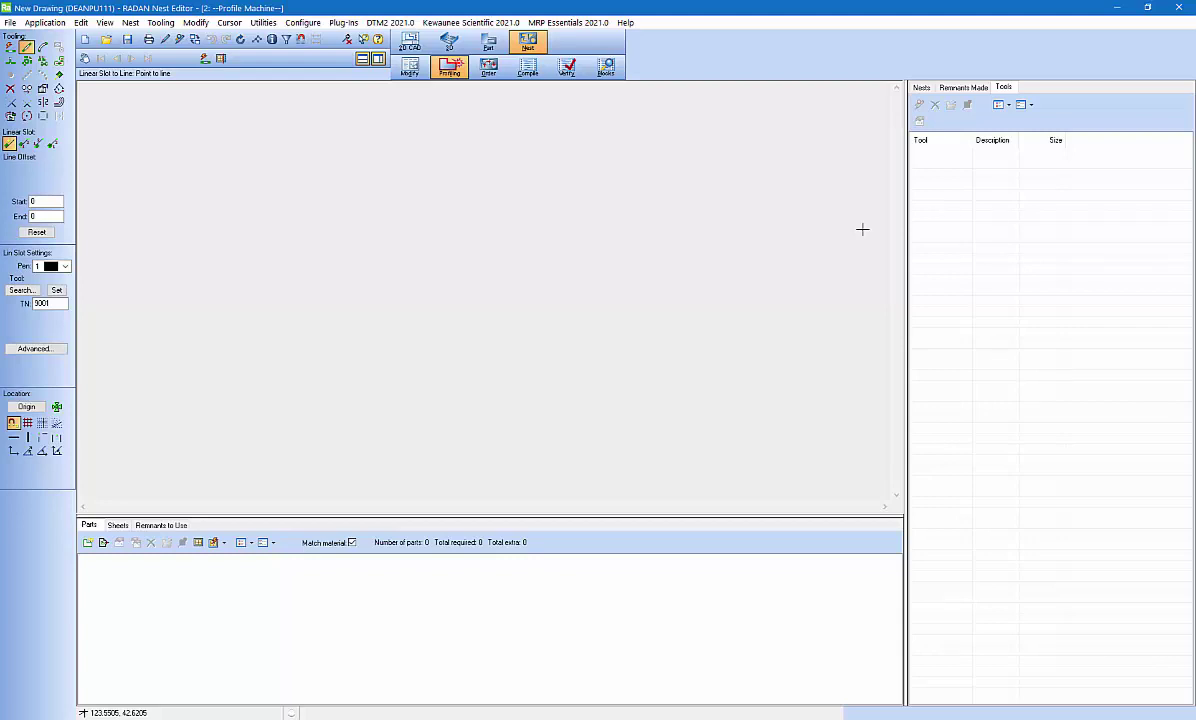
Glance at the hood assembly, then return to the nest editor and enlarge the parts area
left_click(1116, 7)
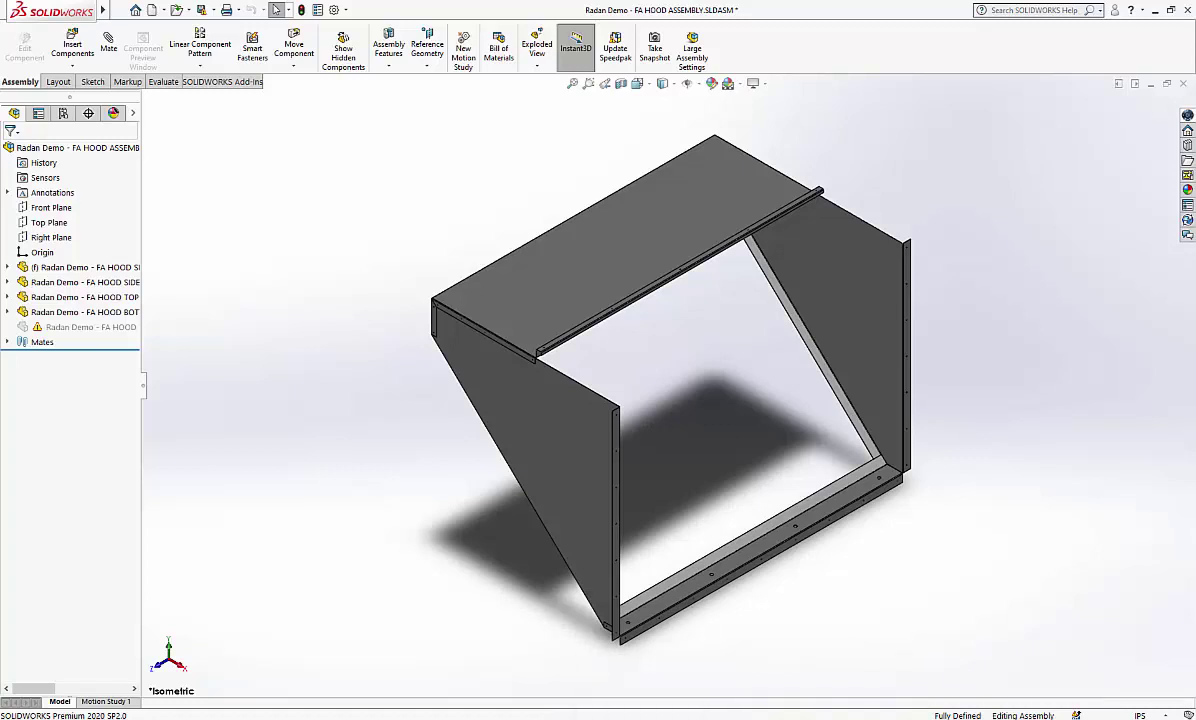
left_click(600, 655)
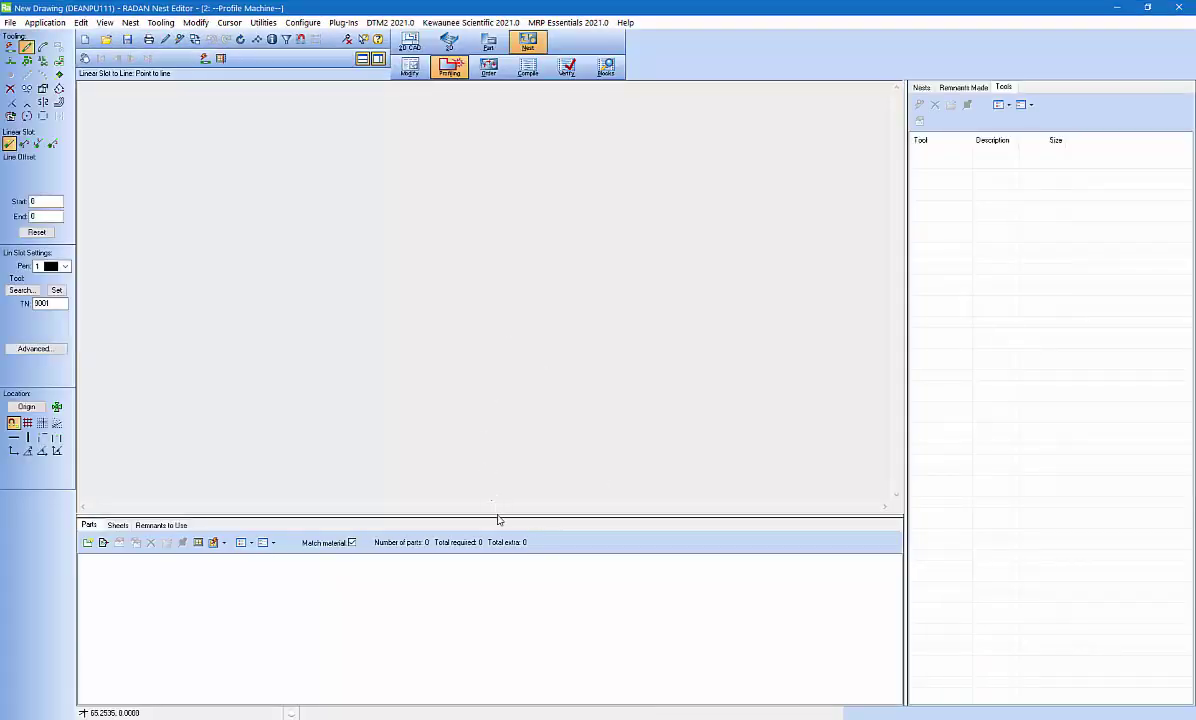
left_click_drag(492, 515, 490, 503)
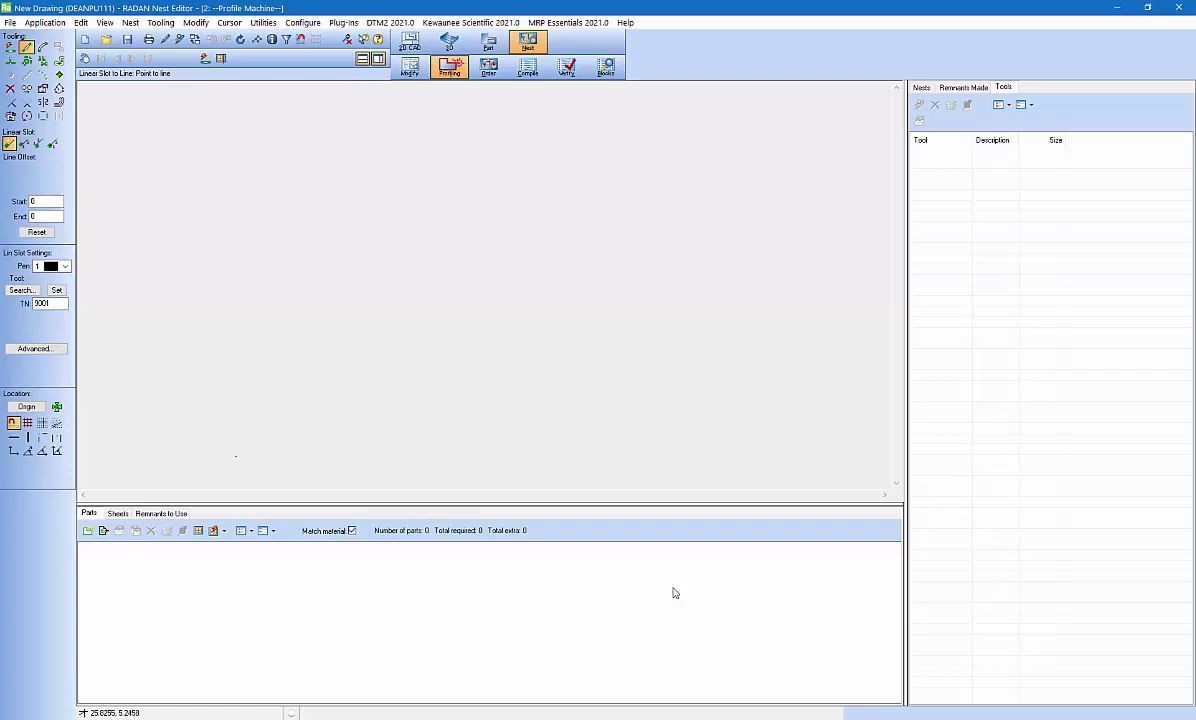
Delete all twelve CRS sheets from the sheet list
left_click(117, 513)
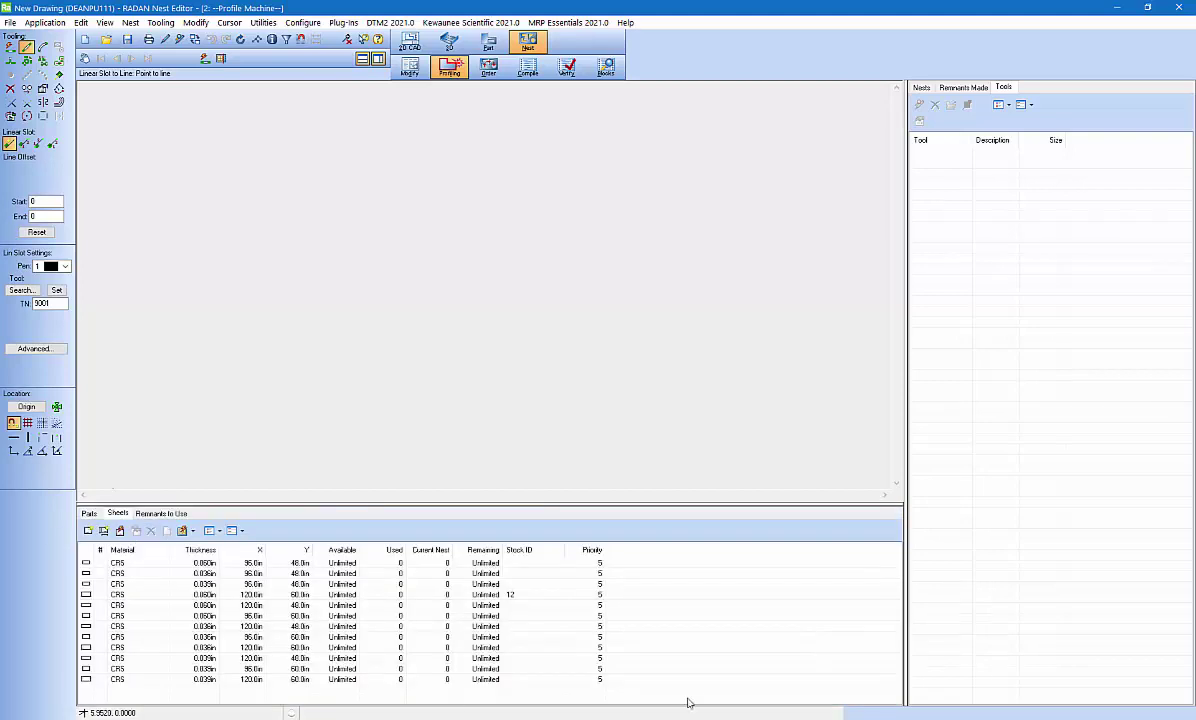
left_click_drag(690, 690, 224, 515)
left_click(152, 530)
left_click(573, 388)
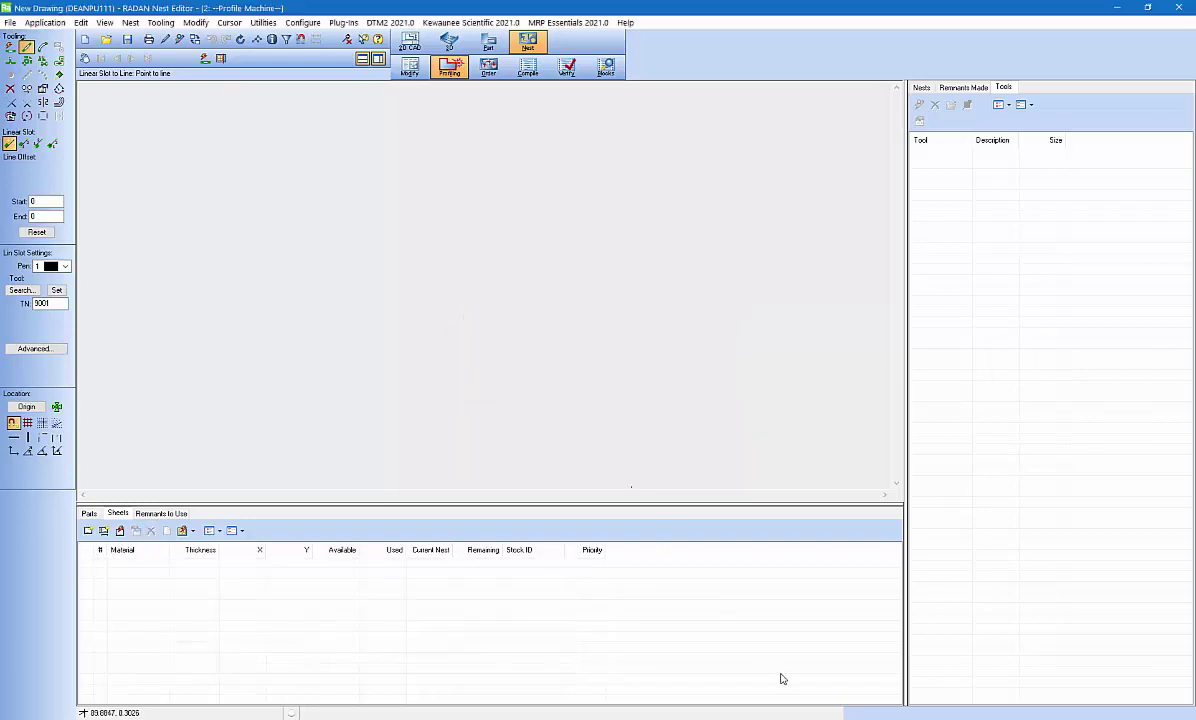
Check the two available 0.060in CRS remnants, then bring up the empty nests list
left_click(89, 514)
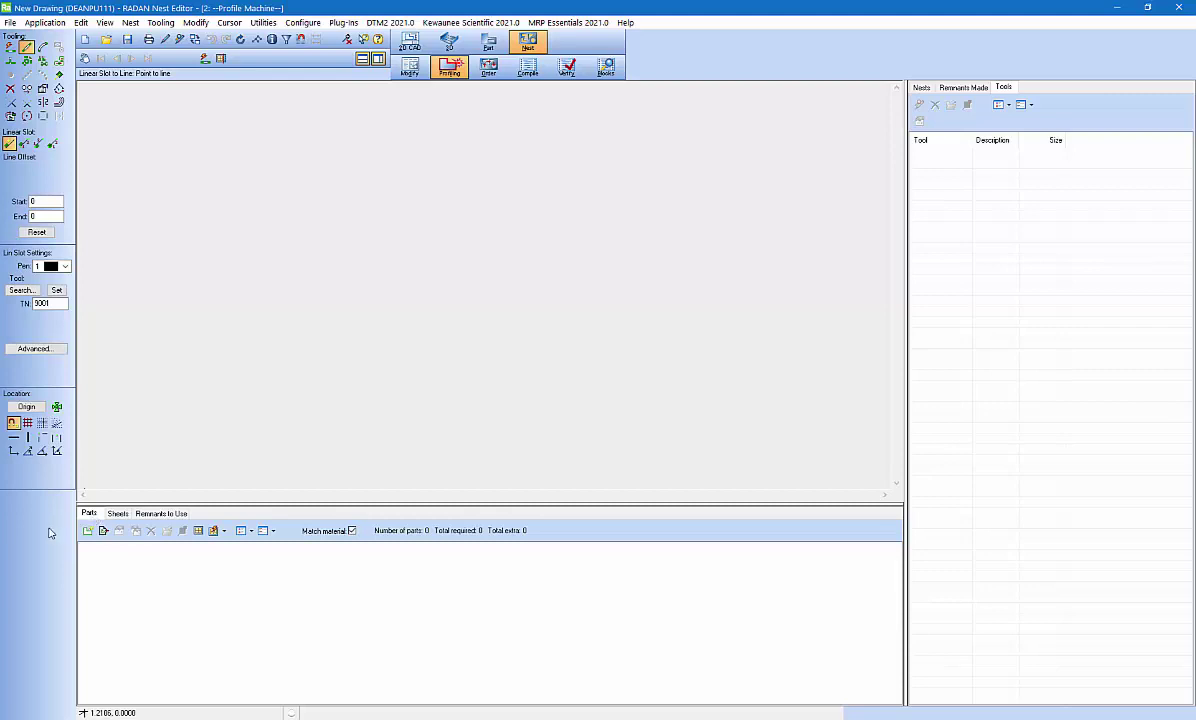
left_click(162, 514)
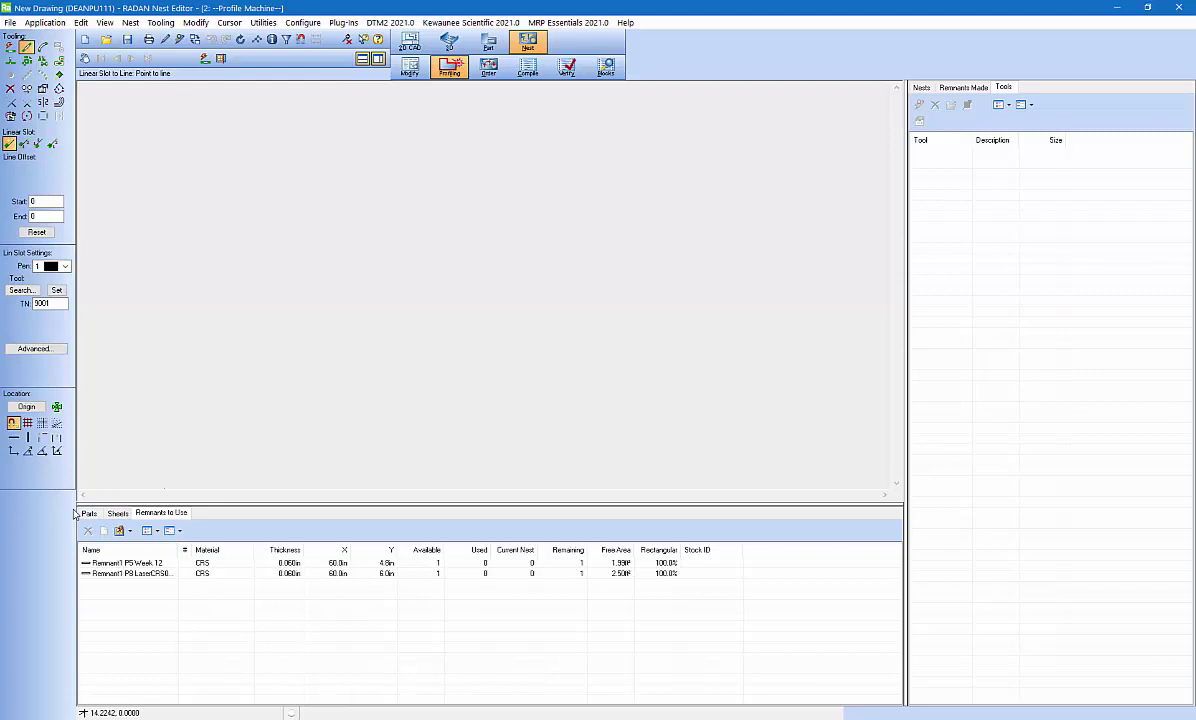
left_click(89, 513)
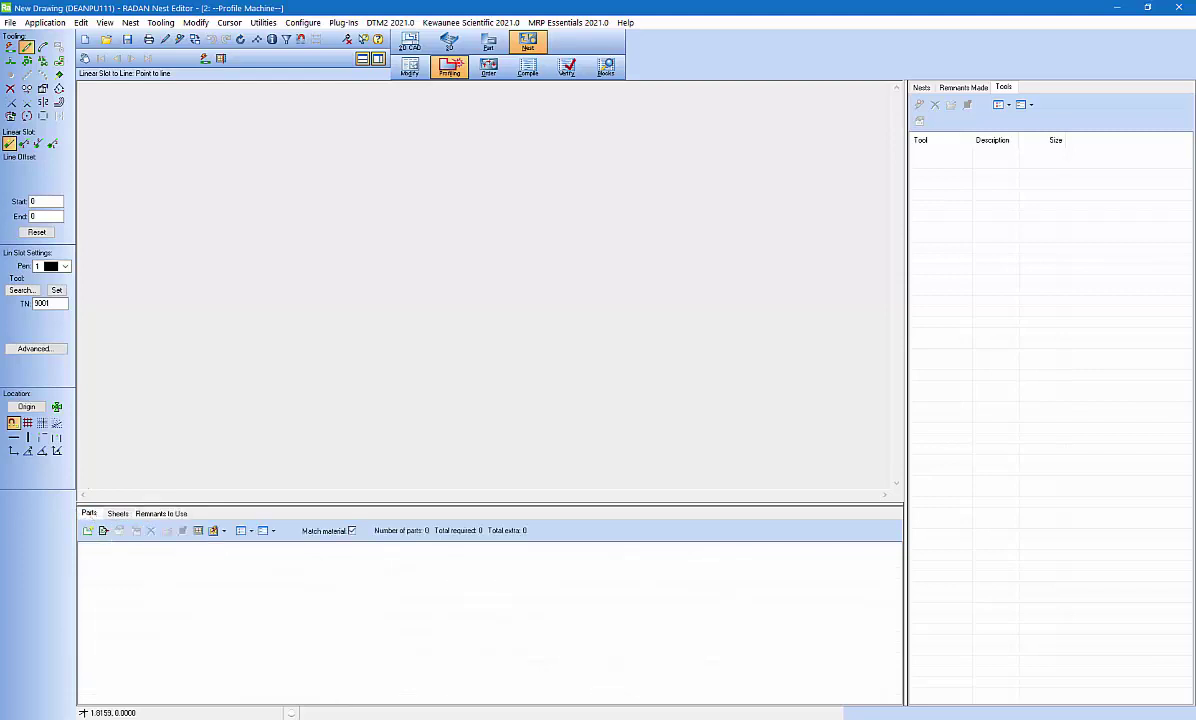
left_click(921, 88)
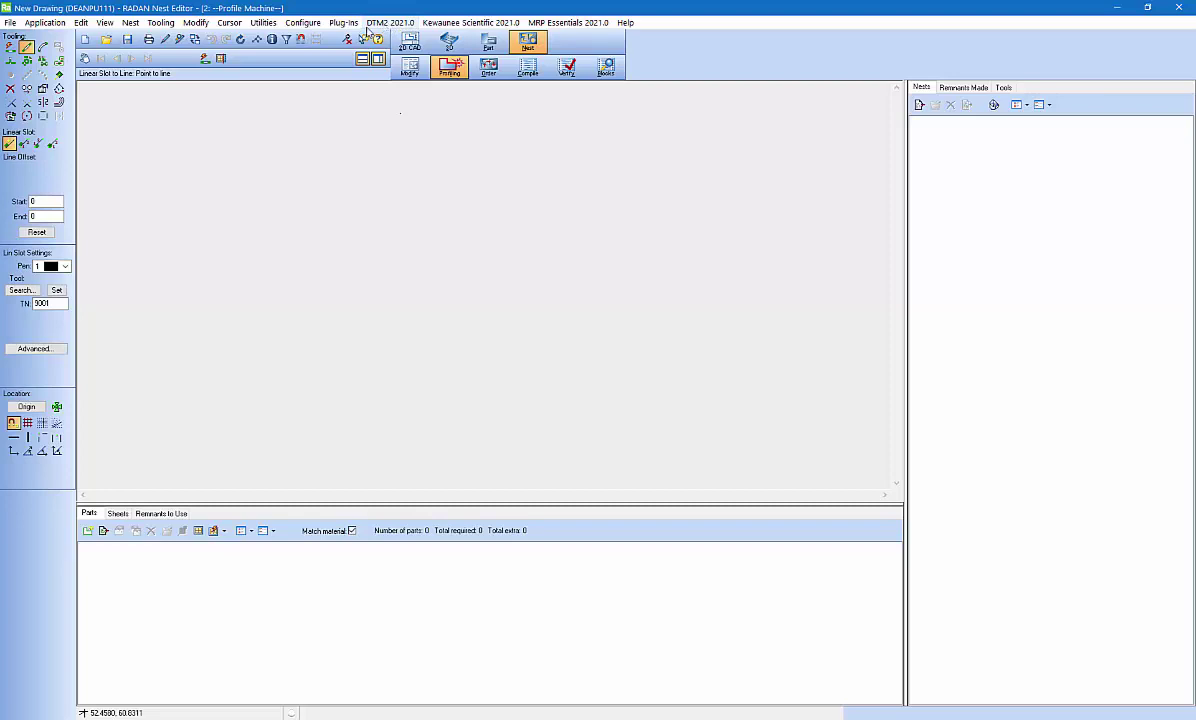
Launch the DTM2 2021.0 SOLIDWORKS Export > Files To Project window
left_click(385, 23)
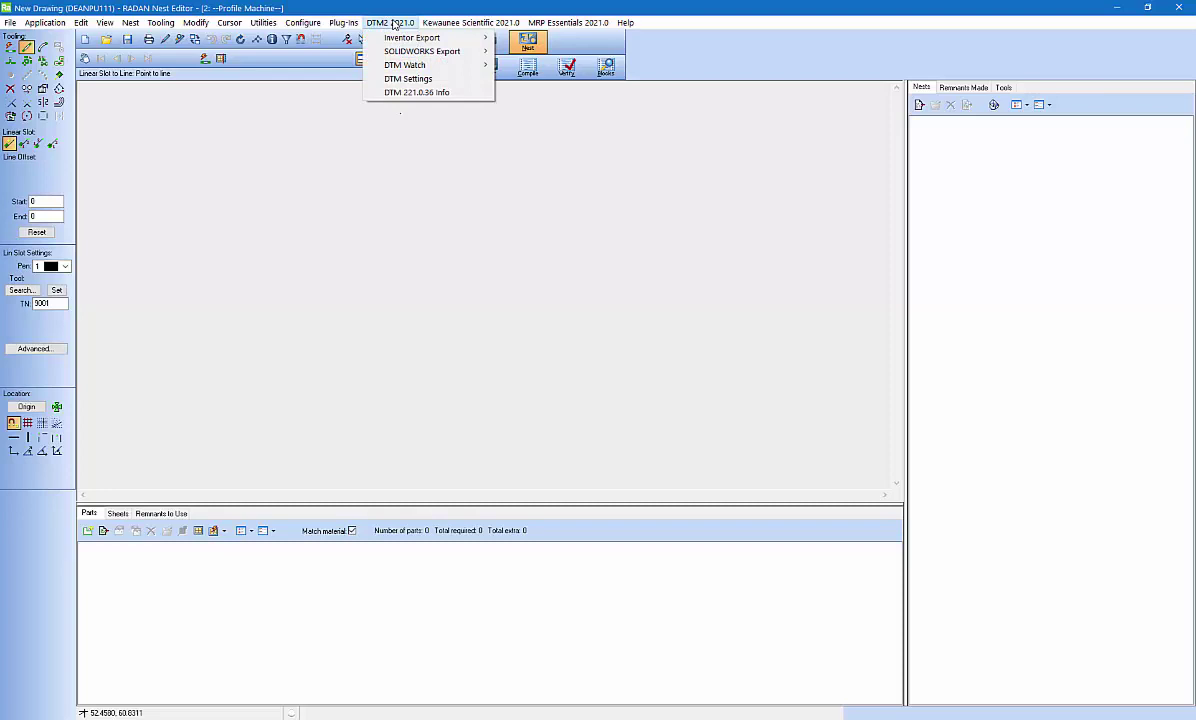
mouse_move(398, 38)
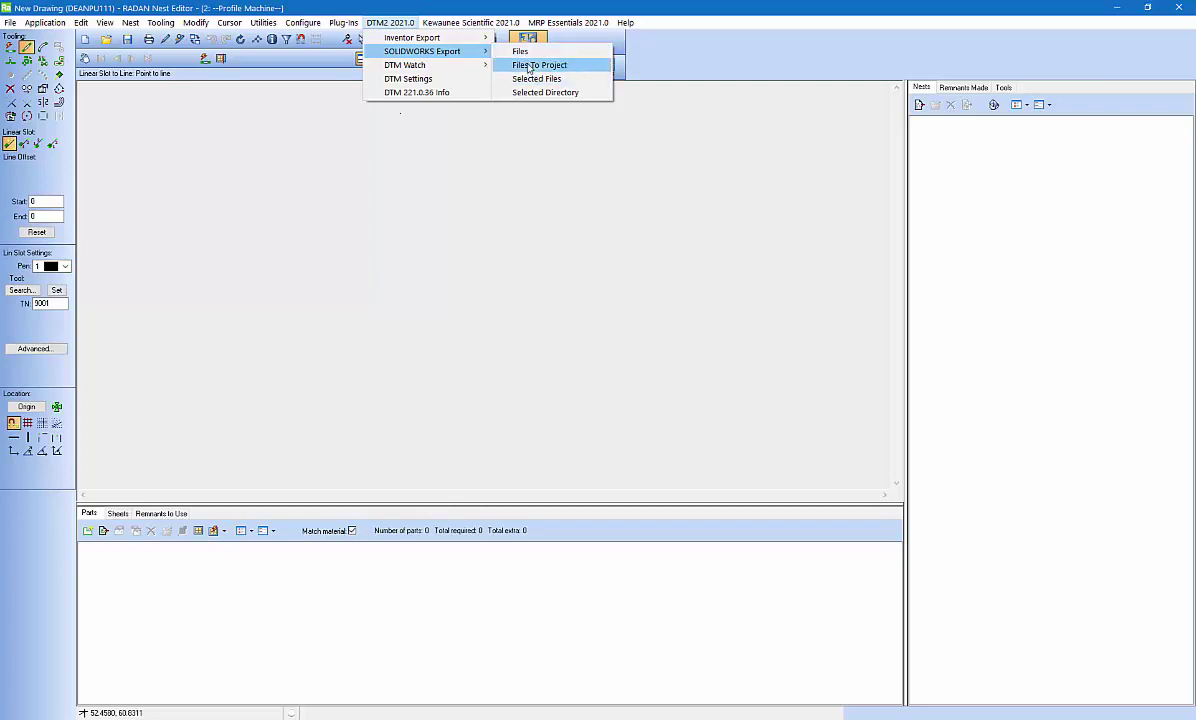
left_click(529, 65)
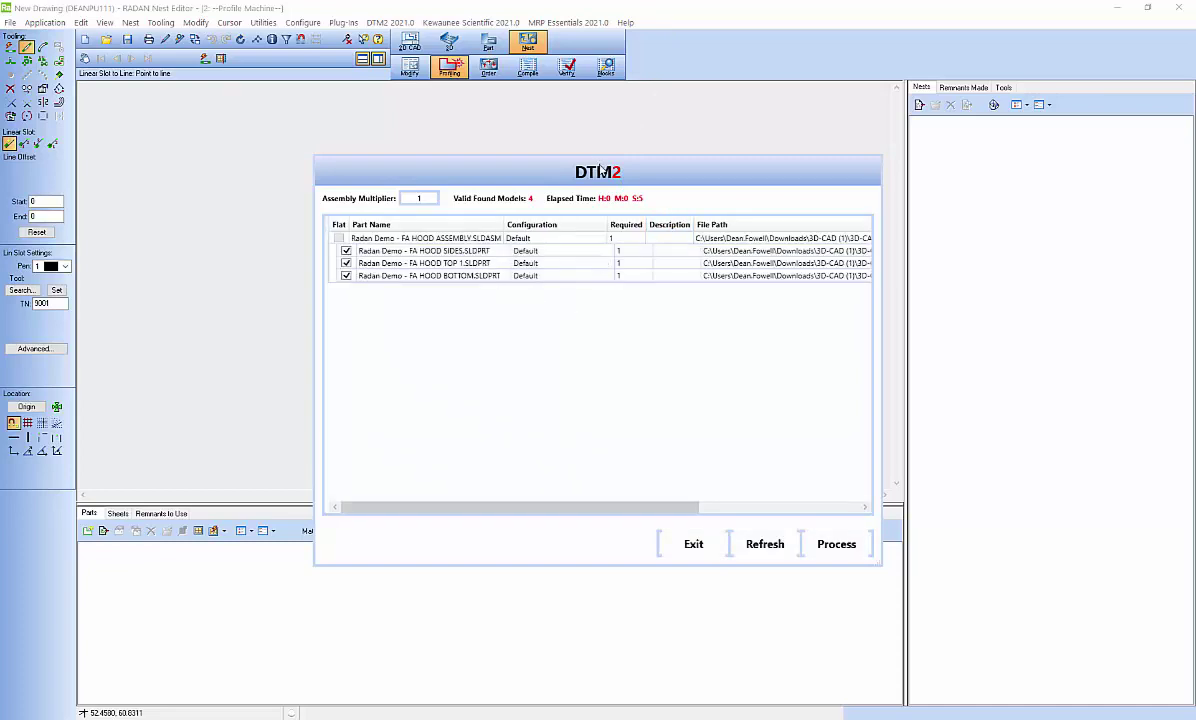
Move the DTM2 window listing the hood assembly higher up the screen
left_click_drag(601, 172, 567, 70)
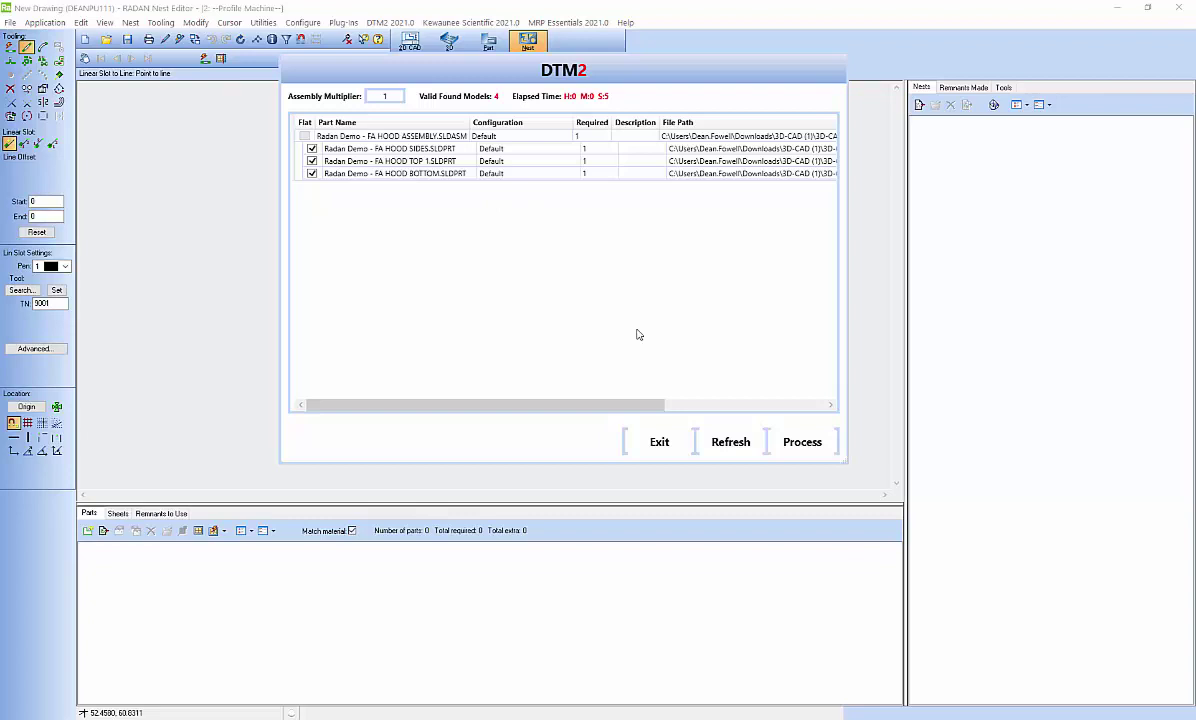
Process the checked bottom, sides and top hood parts into the RADAN parts list
left_click(803, 446)
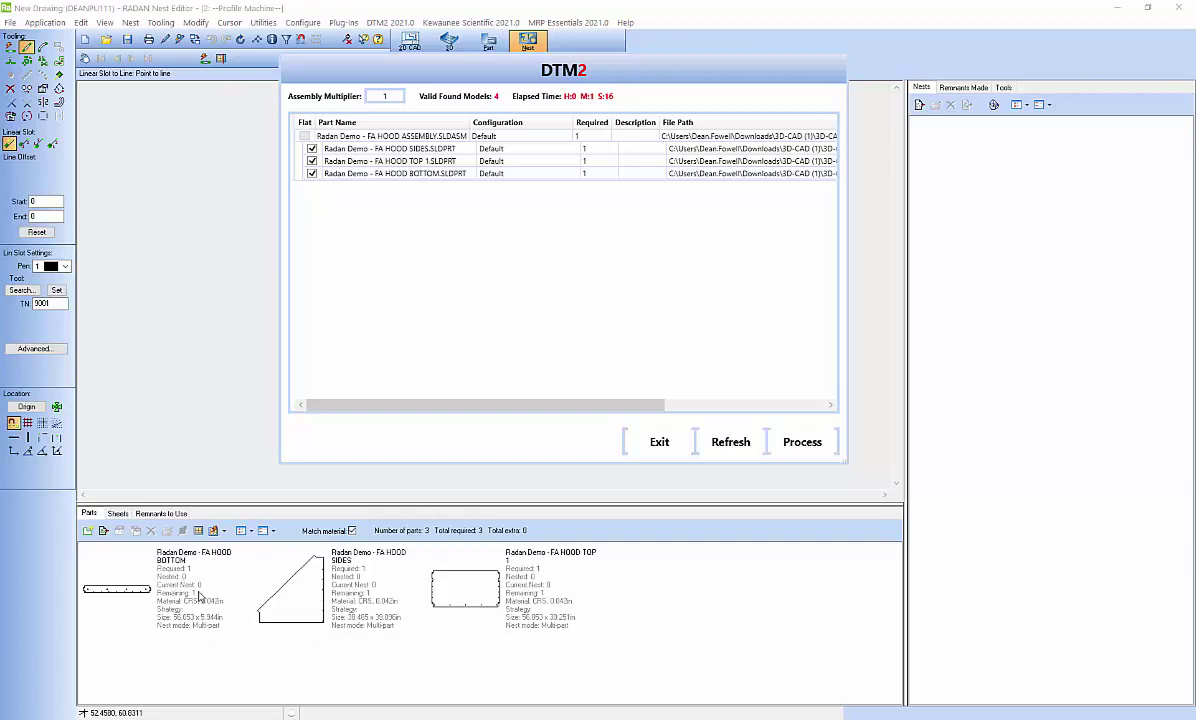
Close DTM2 and change all three hood parts' material to CRS at 0.060 in thickness
left_click(640, 449)
left_click_drag(665, 651, 130, 536)
right_click(180, 545)
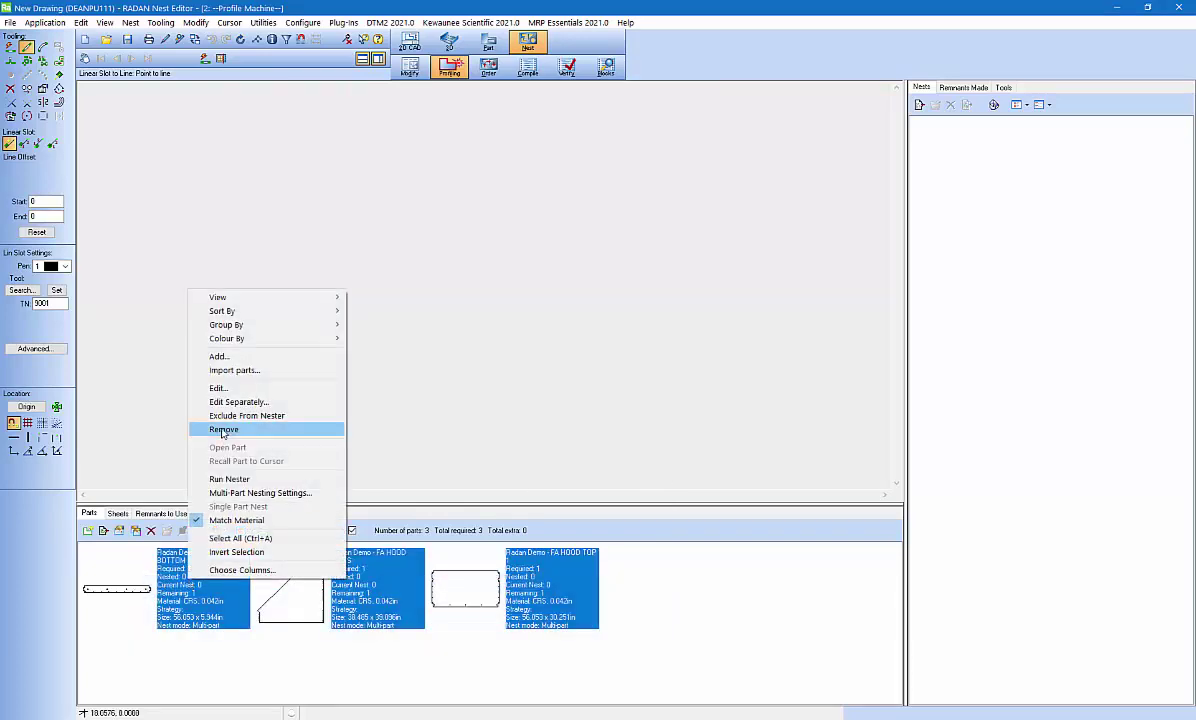
left_click(218, 388)
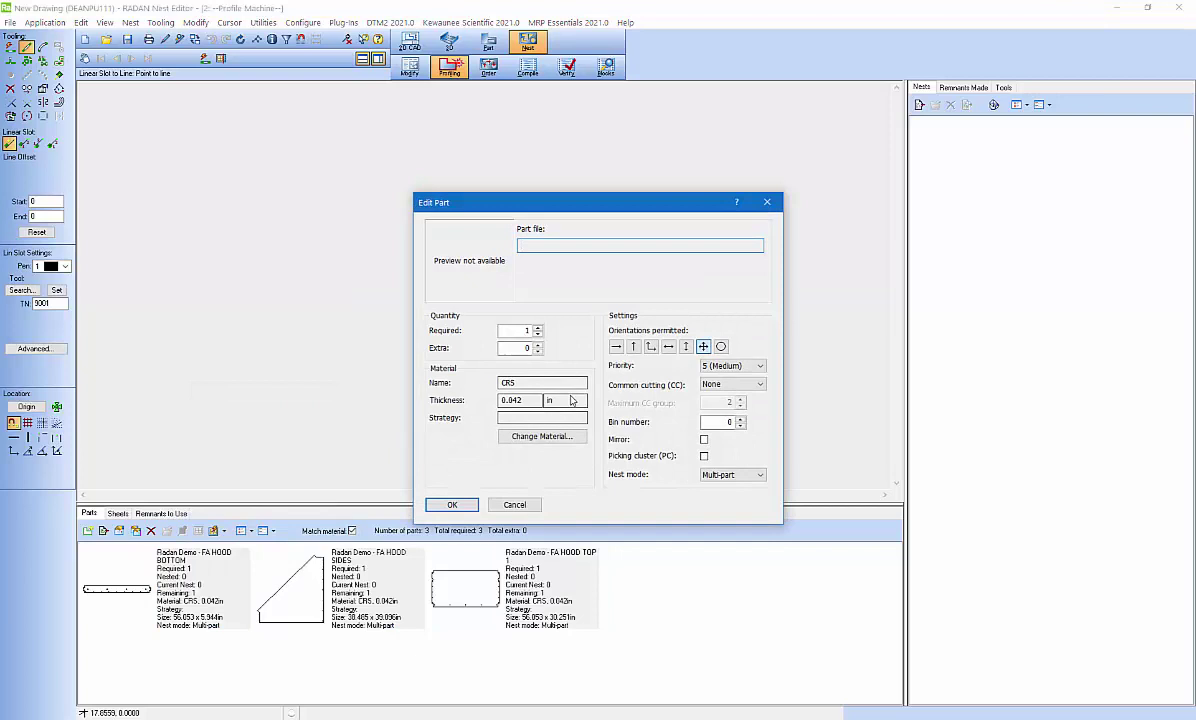
left_click(541, 436)
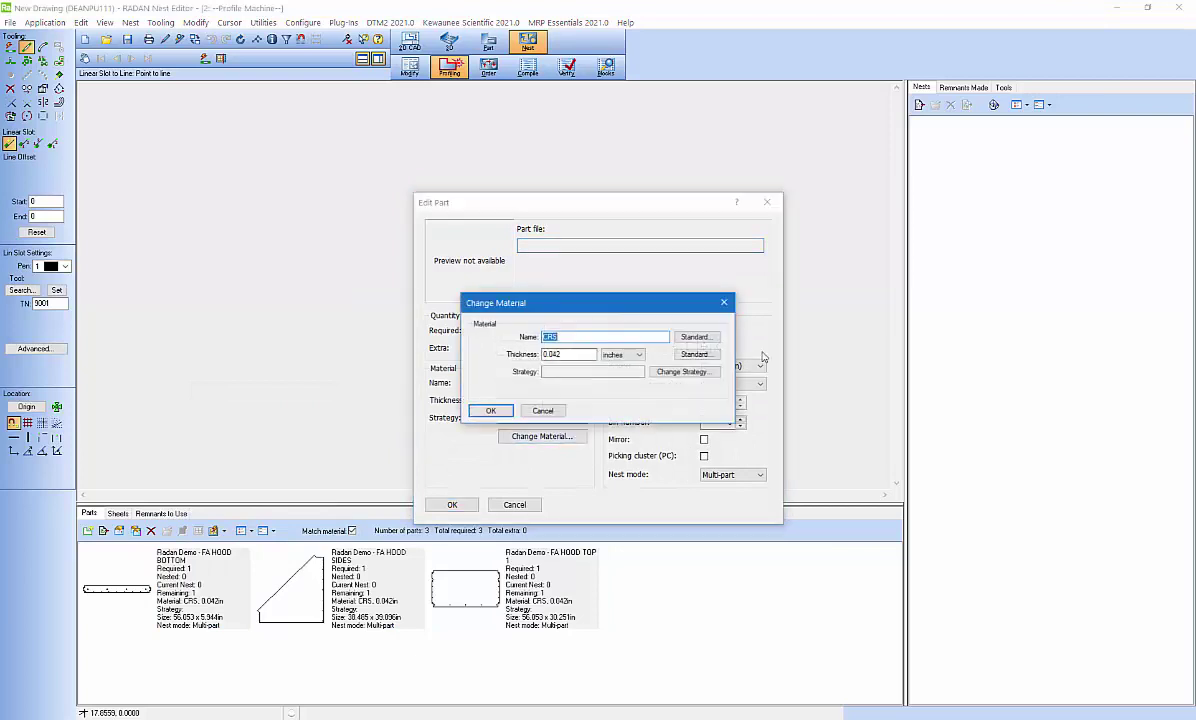
left_click(708, 341)
double_click(561, 316)
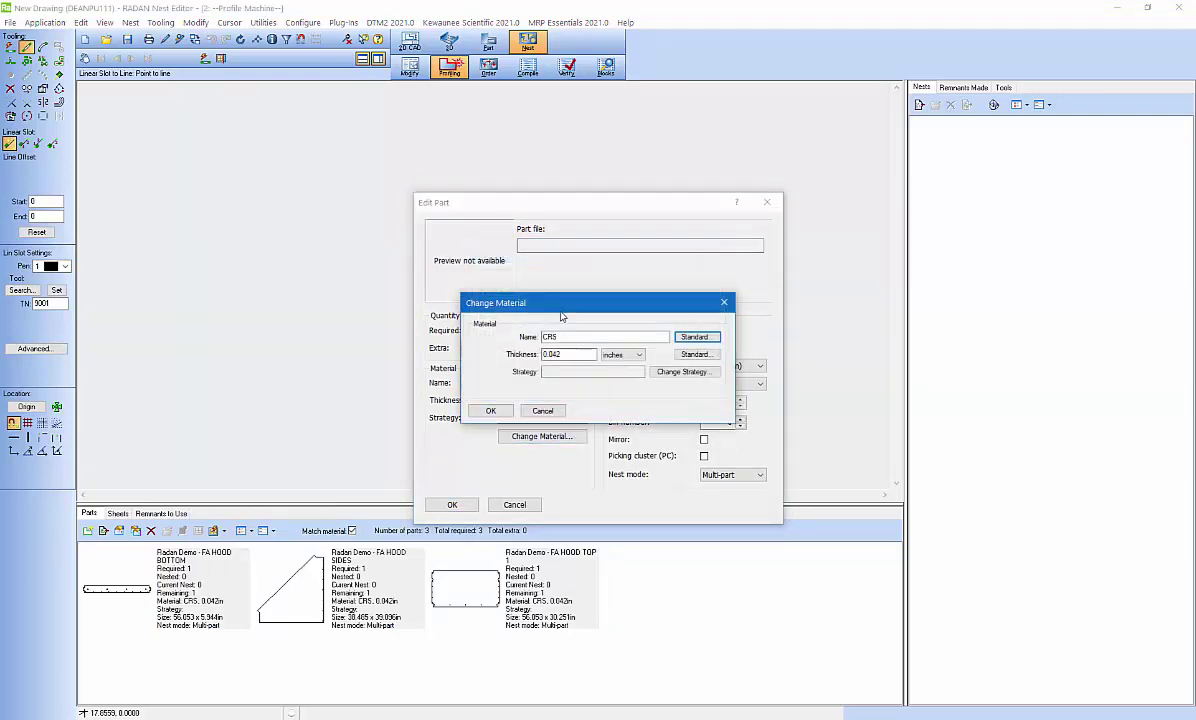
left_click(694, 354)
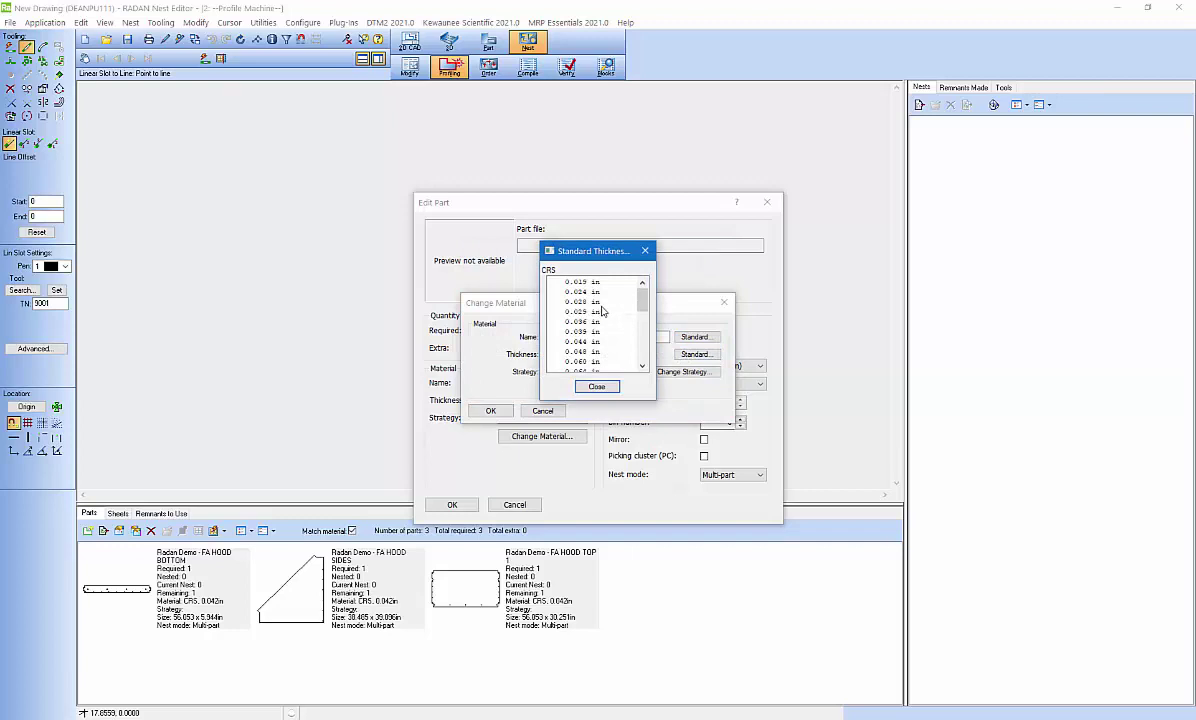
double_click(592, 363)
left_click(491, 410)
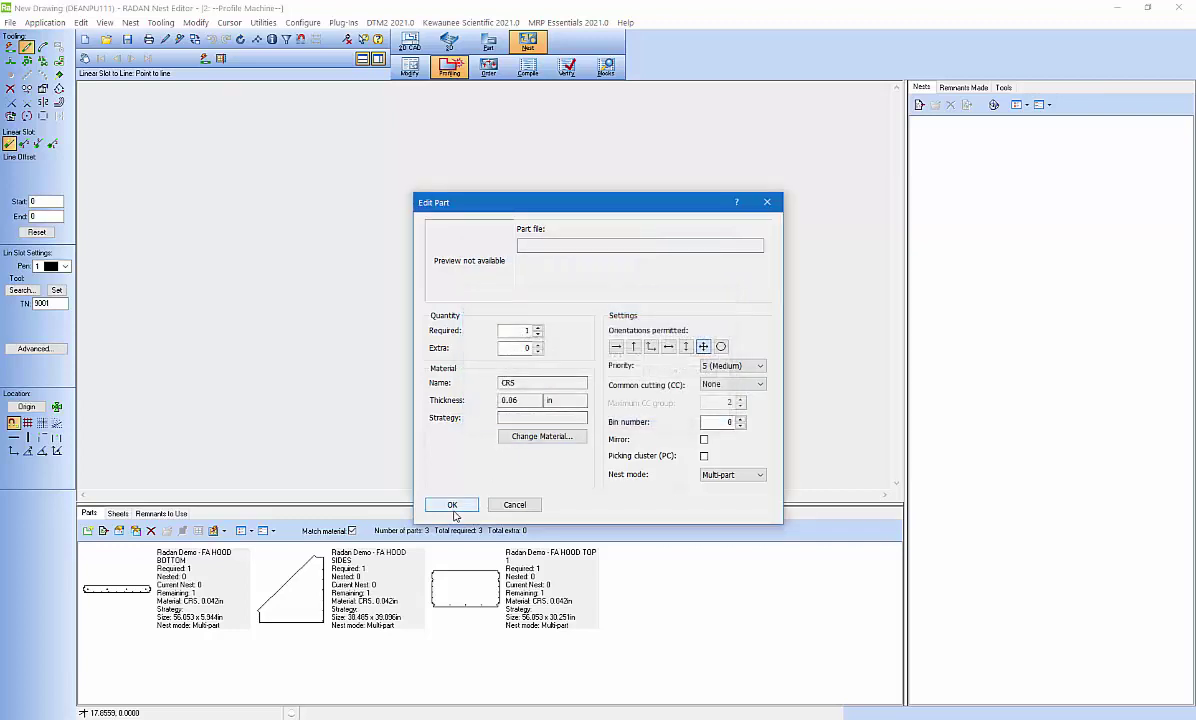
left_click(453, 507)
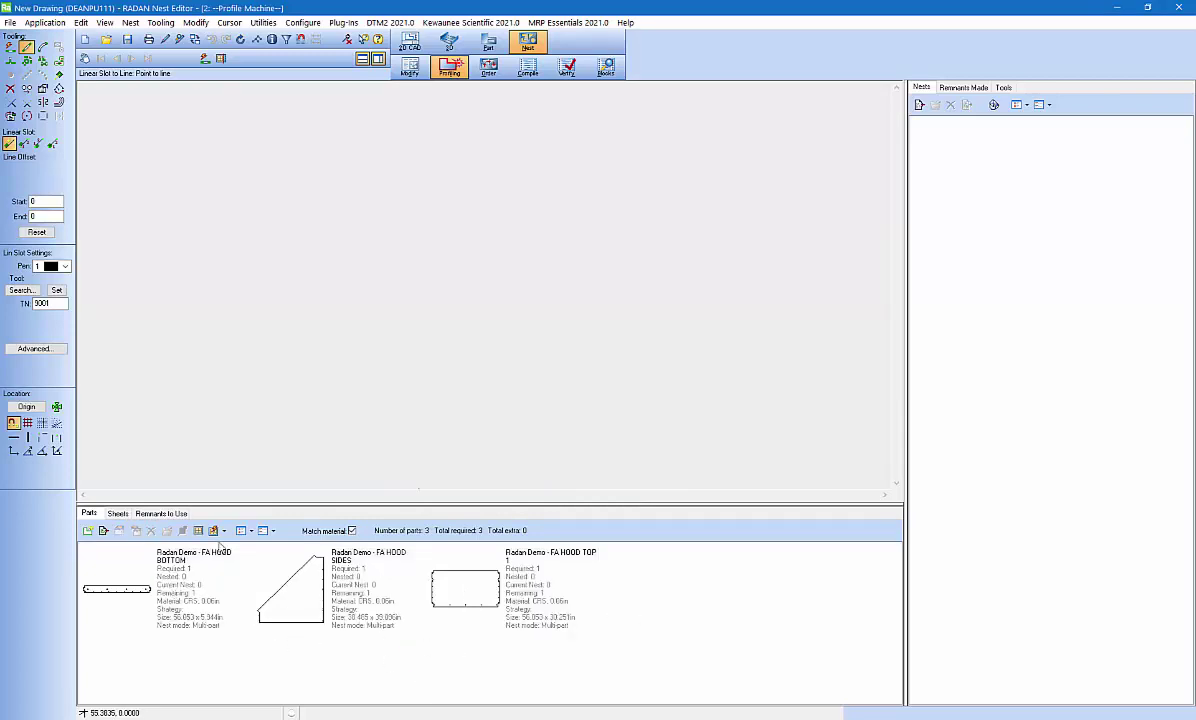
Generate five 0.060in CRS sheets, 96x48 up to 144x60 inches, from the current parts
left_click(117, 513)
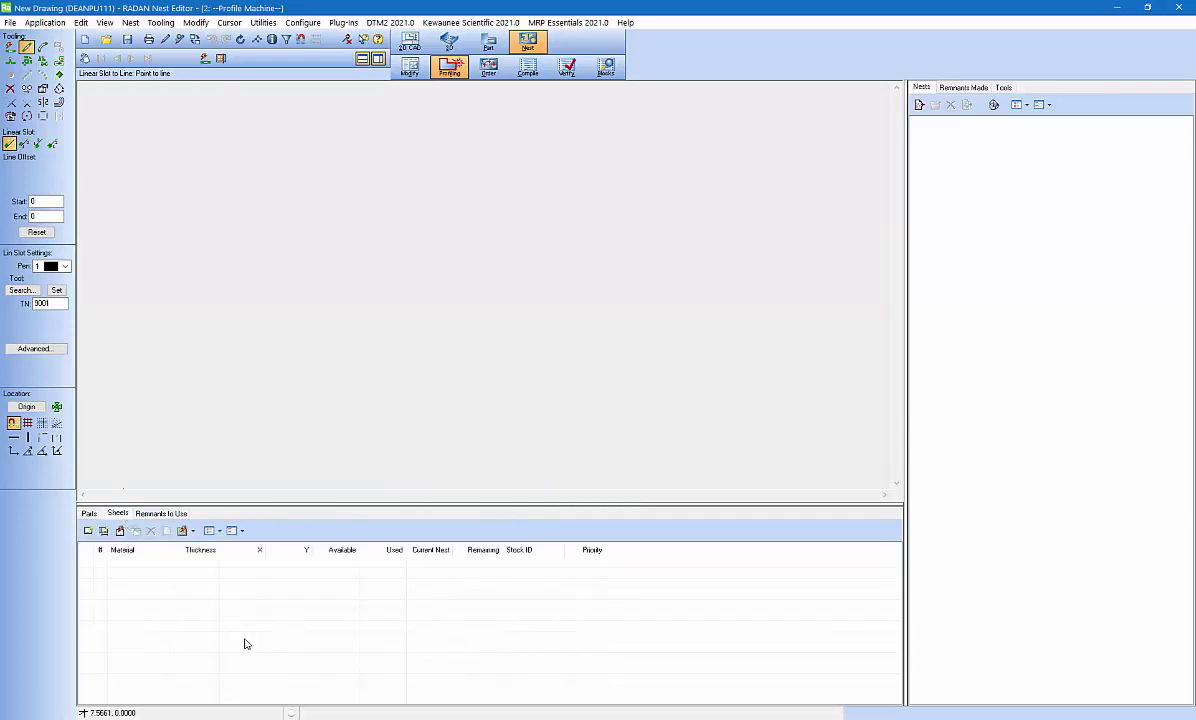
left_click(119, 531)
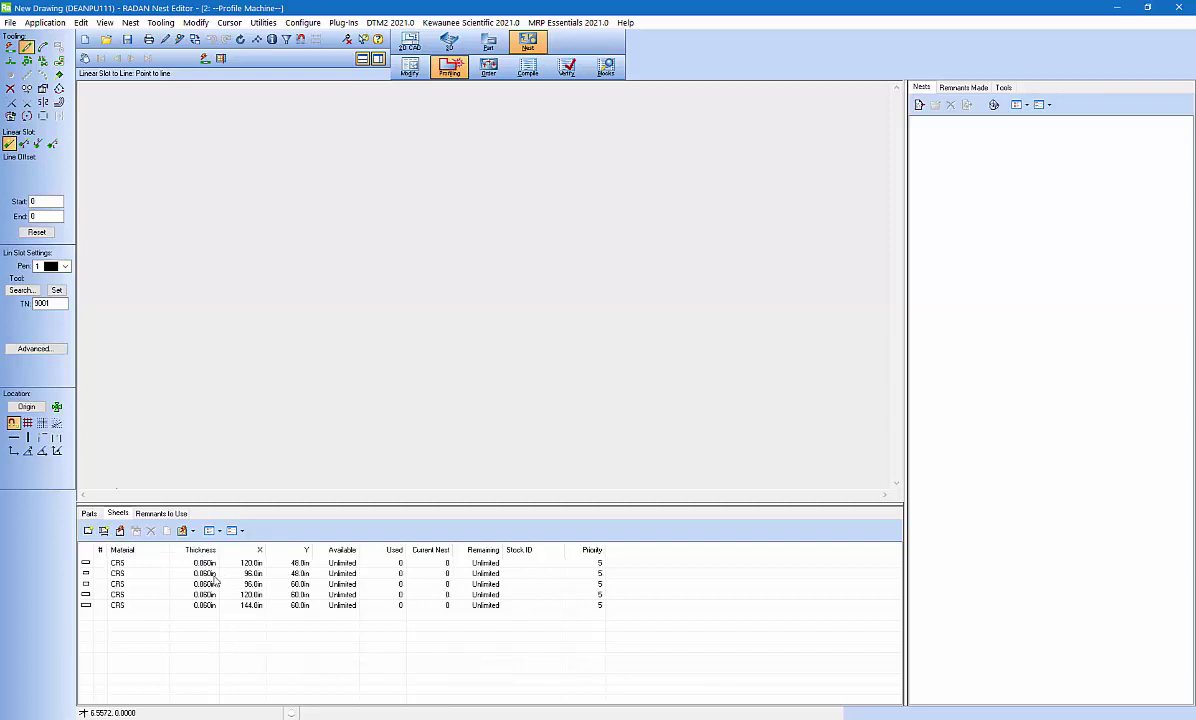
left_click(88, 514)
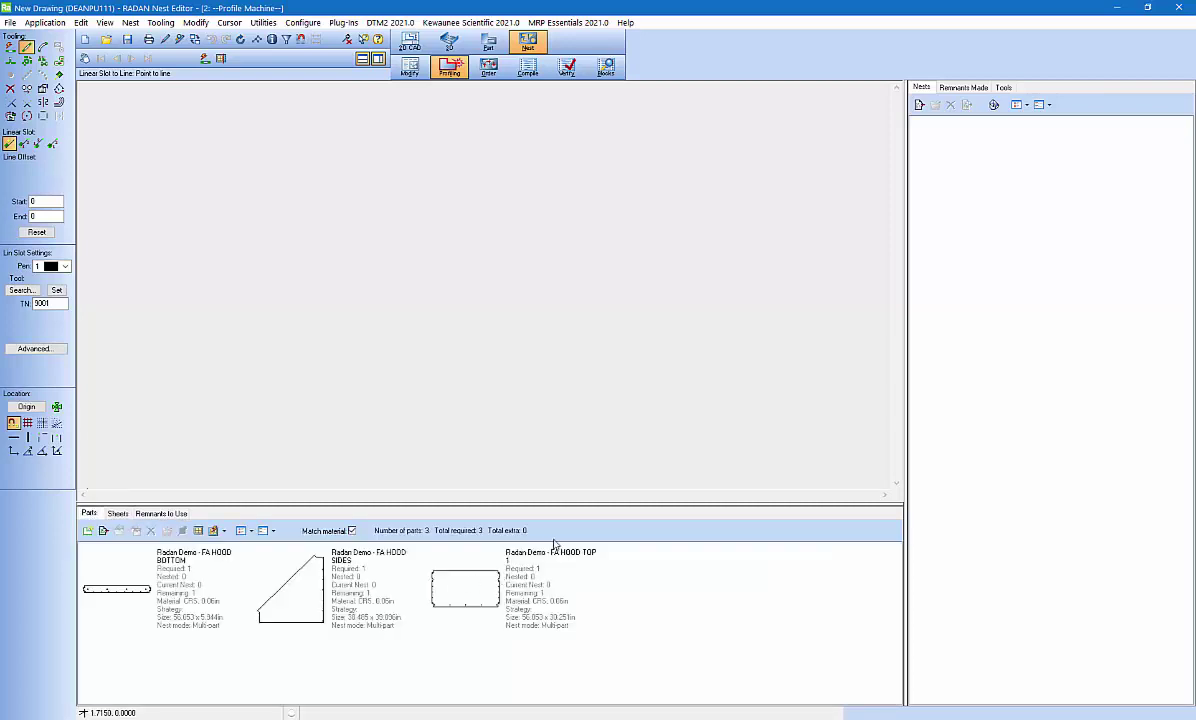
left_click(225, 531)
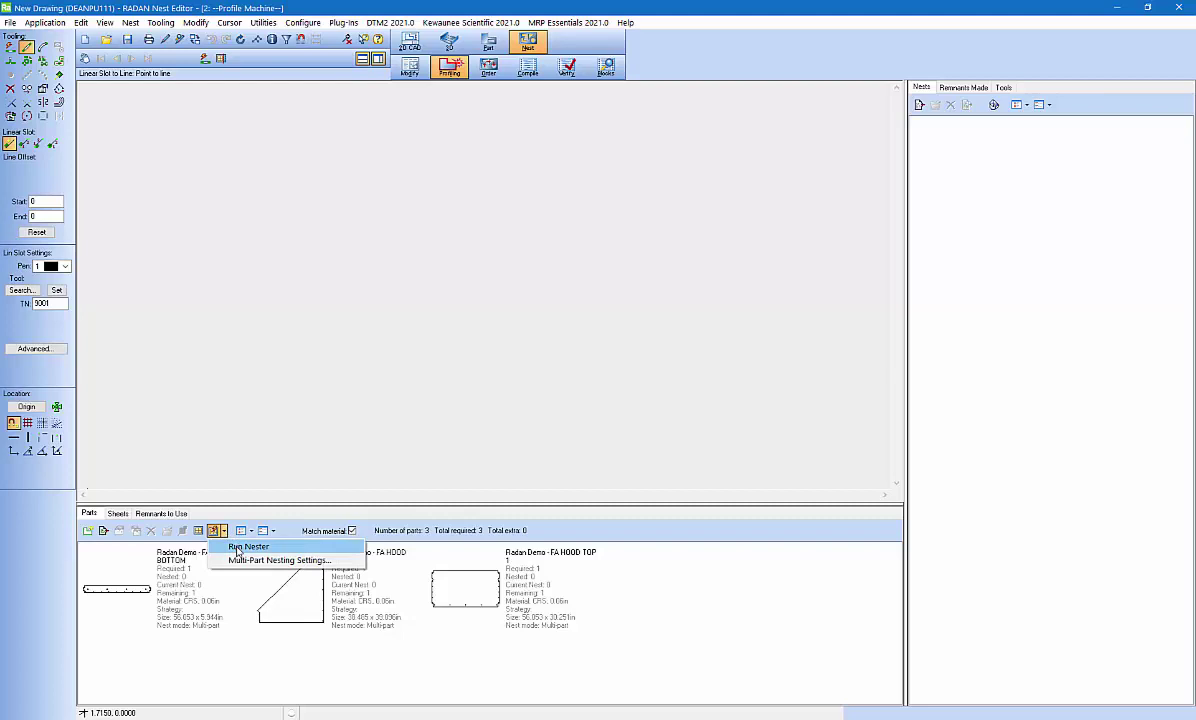
Run the nester, accepting existing nest numbers, and open the 64.5%-utilization 96x48 nest
left_click(246, 547)
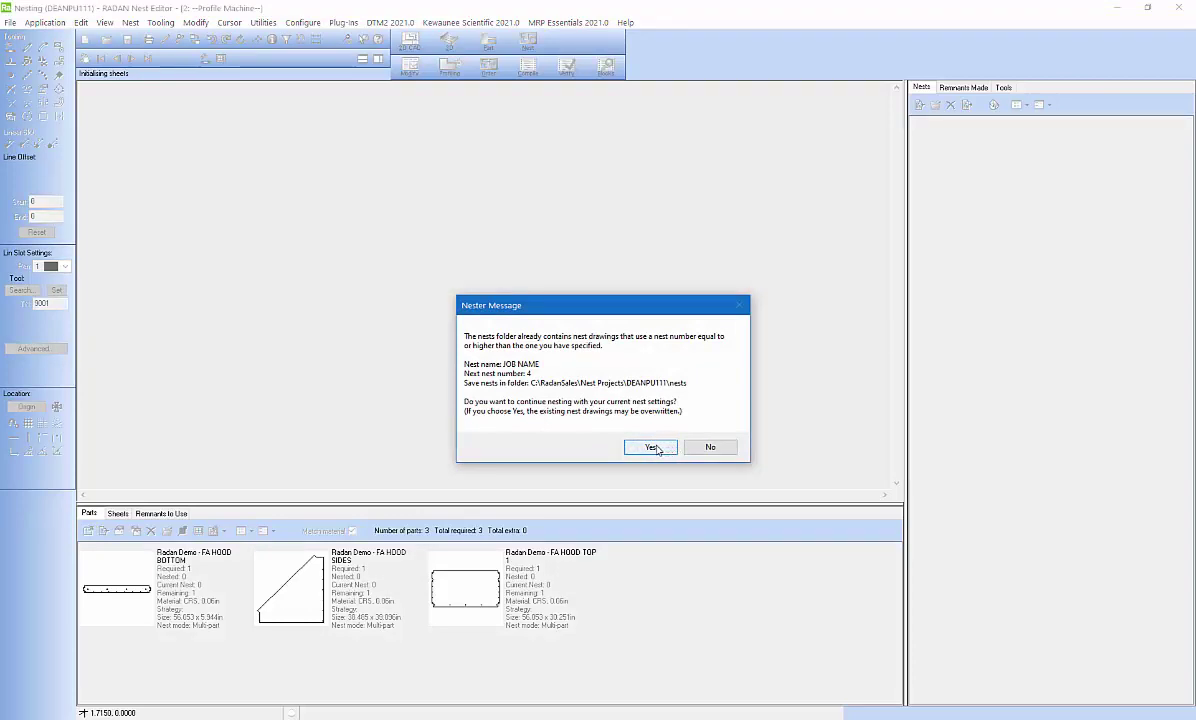
left_click(654, 449)
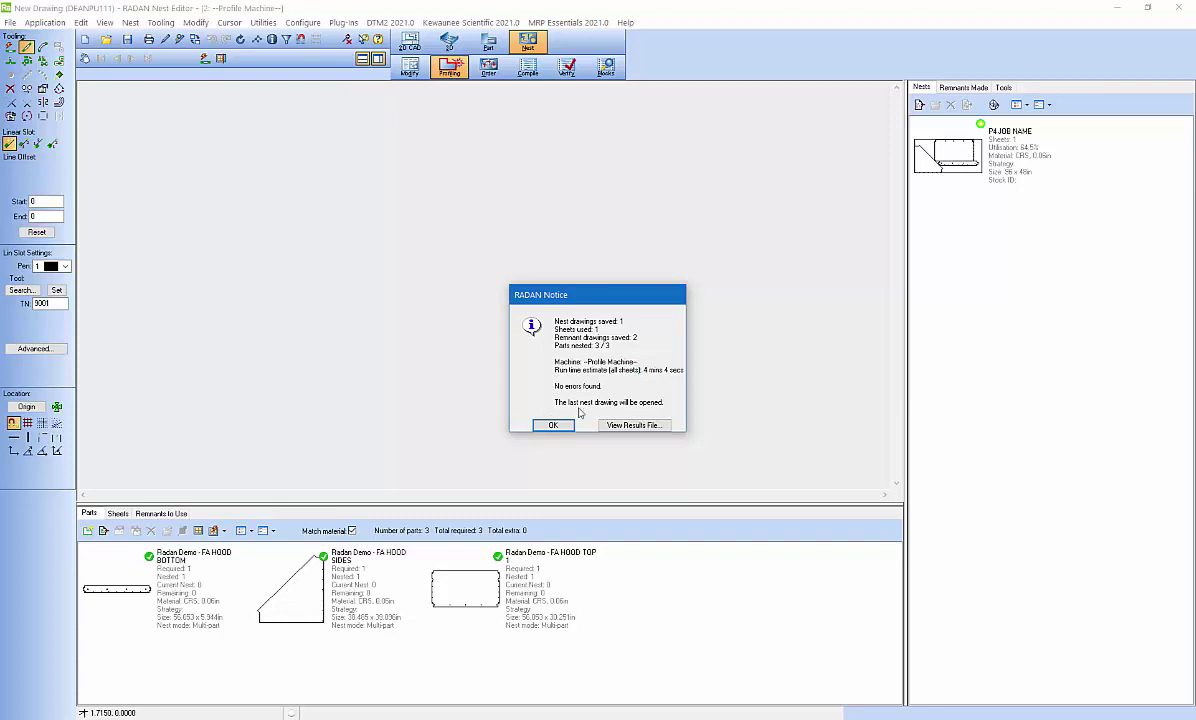
left_click(553, 424)
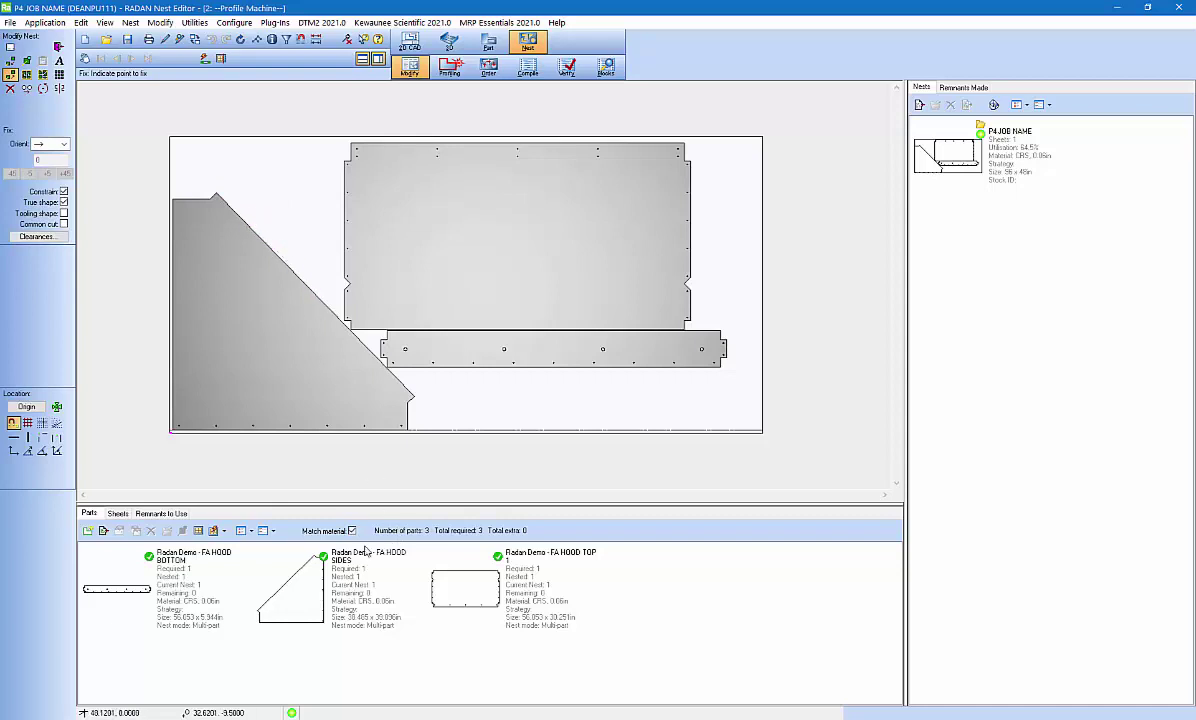
mouse_move(366, 549)
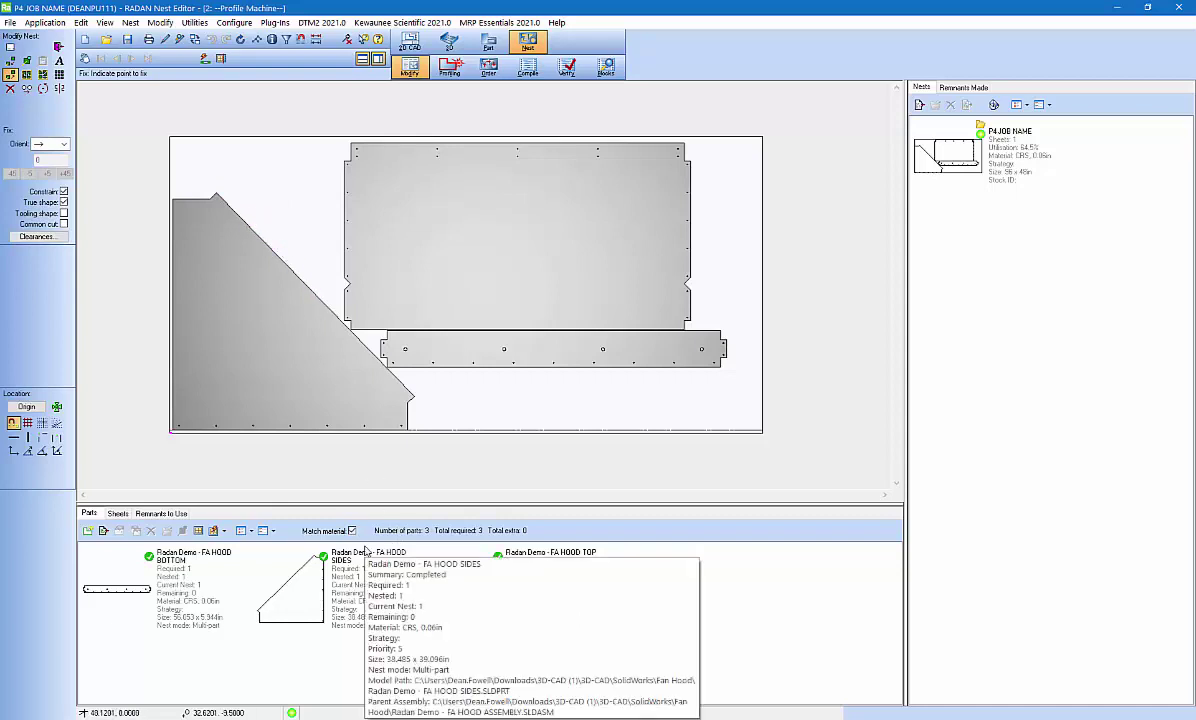